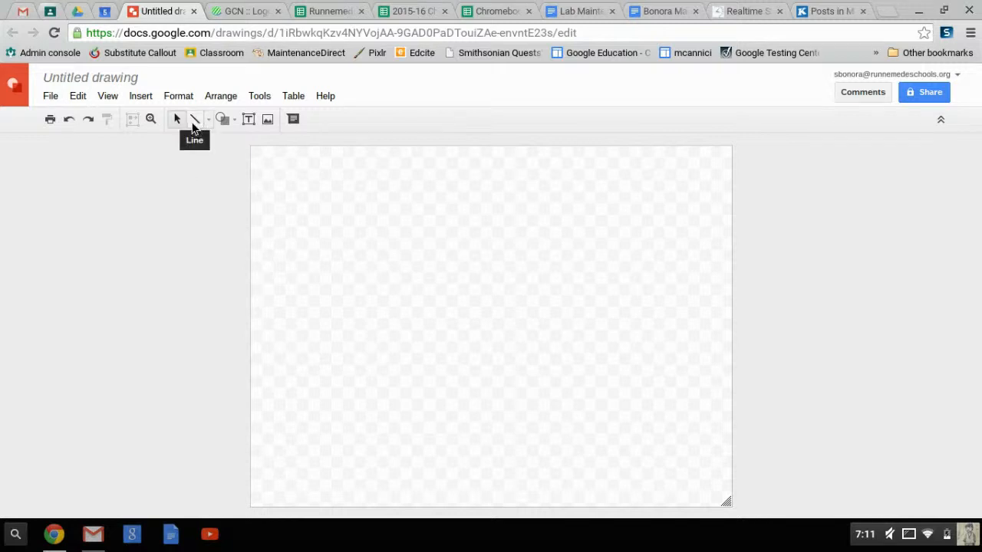
- Draw a straight line sloping down to the right across the upper middle of the canvas
{"action": "left_click", "coordinate": [206, 121]}
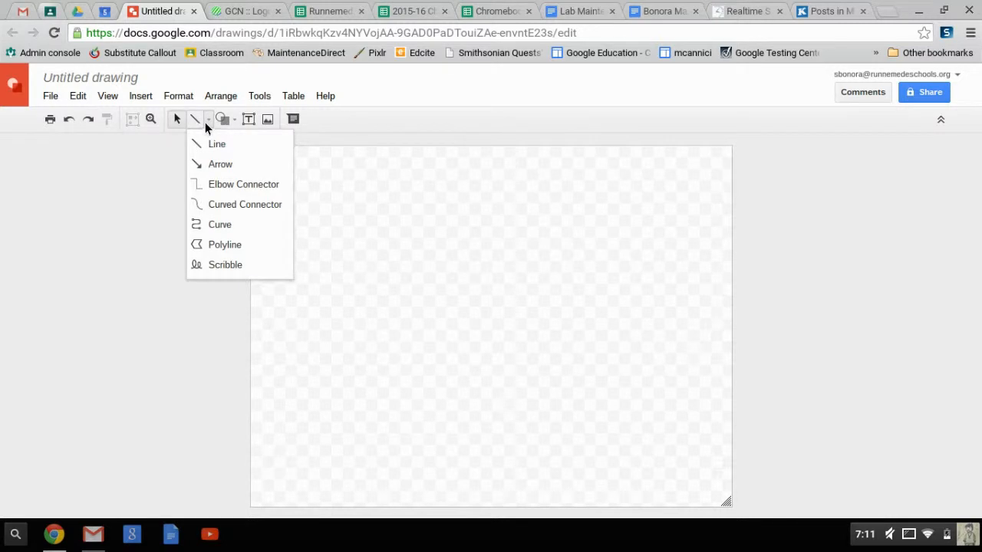
{"action": "left_click", "coordinate": [218, 146]}
{"action": "mouse_move", "coordinate": [381, 215]}
{"action": "left_mouse_down"}
{"action": "mouse_move", "coordinate": [857, 358]}
{"action": "mouse_move", "coordinate": [611, 319]}
{"action": "left_mouse_up"}
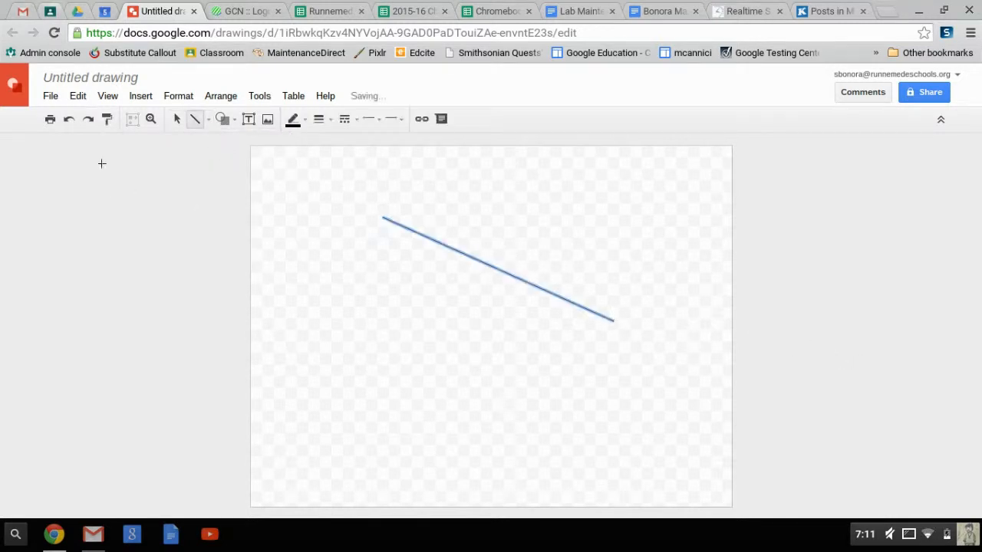
- Draw freehand shapes with the Scribble tool, including a closed loop below the line, an S and an L
{"action": "left_click", "coordinate": [205, 121]}
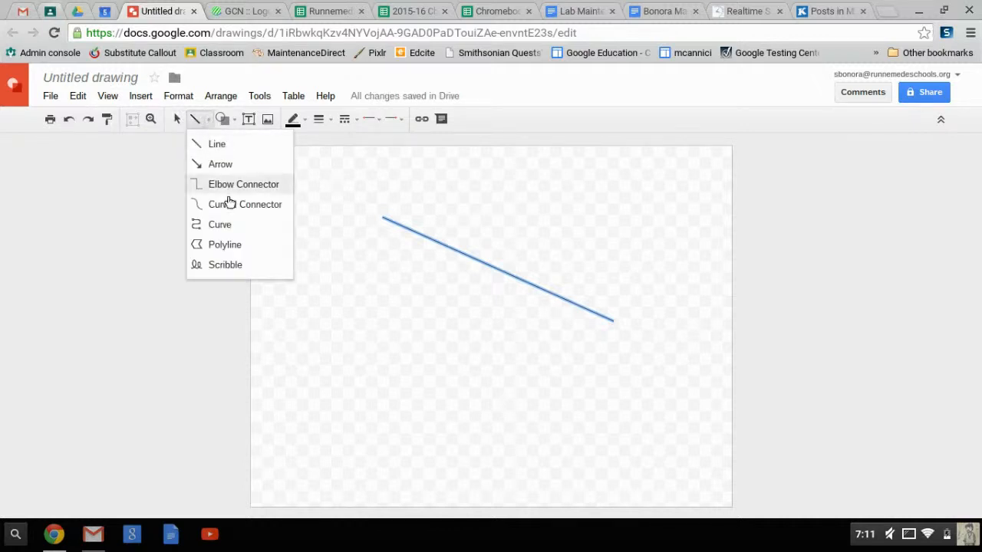
{"action": "left_click", "coordinate": [225, 264]}
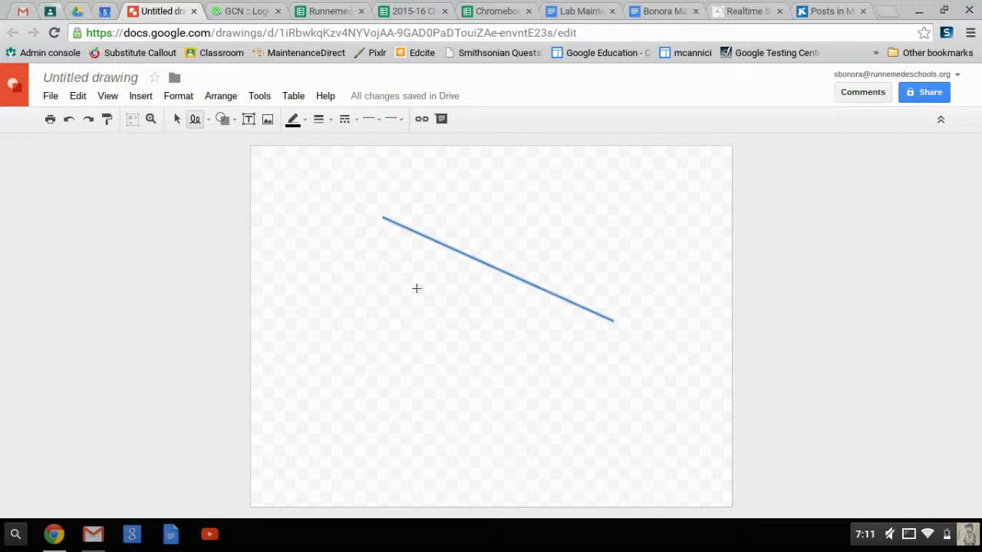
{"action": "mouse_move", "coordinate": [365, 302]}
{"action": "left_mouse_down"}
{"action": "mouse_move", "coordinate": [434, 425]}
{"action": "mouse_move", "coordinate": [484, 397]}
{"action": "mouse_move", "coordinate": [510, 302]}
{"action": "mouse_move", "coordinate": [476, 269]}
{"action": "mouse_move", "coordinate": [403, 289]}
{"action": "left_mouse_up"}
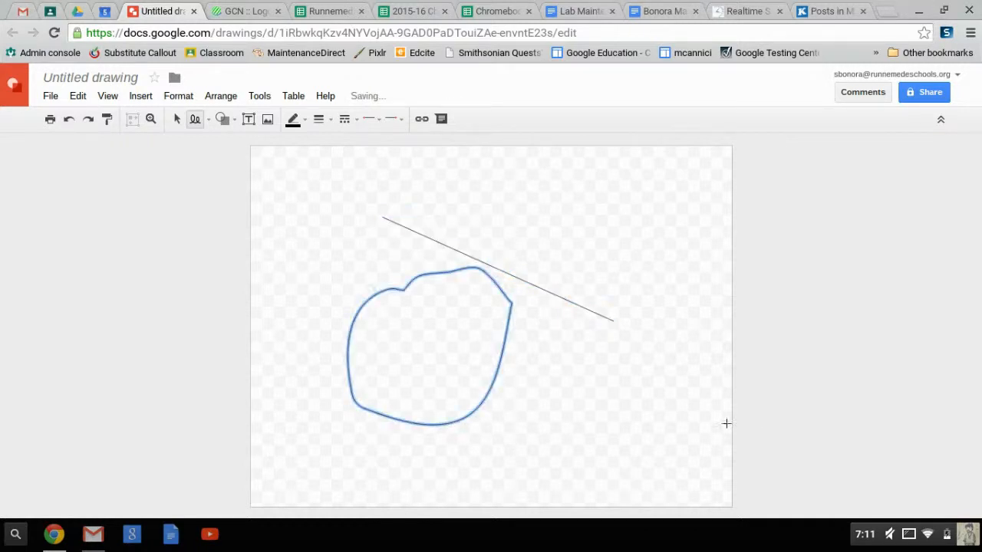
{"action": "mouse_move", "coordinate": [629, 395]}
{"action": "left_mouse_down"}
{"action": "mouse_move", "coordinate": [688, 355]}
{"action": "mouse_move", "coordinate": [613, 342]}
{"action": "mouse_move", "coordinate": [623, 422]}
{"action": "mouse_move", "coordinate": [584, 420]}
{"action": "left_mouse_up"}
{"action": "left_click_drag", "start_coordinate": [591, 208], "coordinate": [611, 208]}
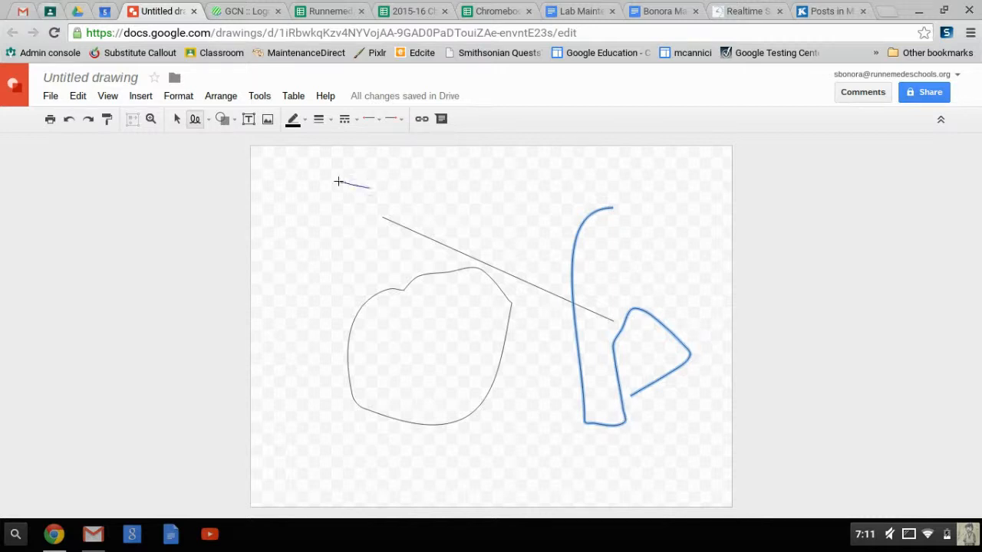
{"action": "mouse_move", "coordinate": [340, 205]}
{"action": "left_mouse_down"}
{"action": "mouse_move", "coordinate": [327, 232]}
{"action": "mouse_move", "coordinate": [300, 222]}
{"action": "left_mouse_up"}
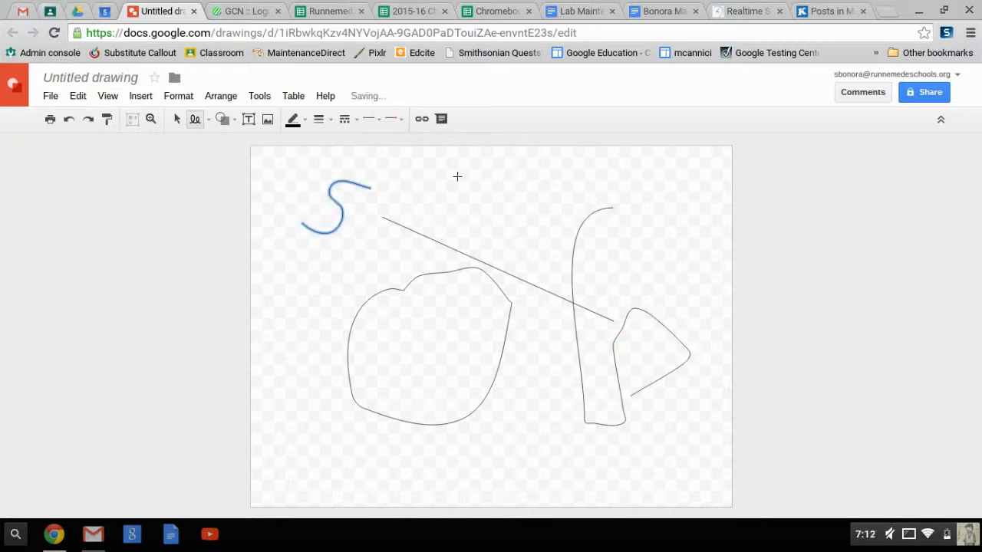
{"action": "mouse_move", "coordinate": [458, 178]}
{"action": "left_mouse_down"}
{"action": "mouse_move", "coordinate": [466, 261]}
{"action": "mouse_move", "coordinate": [540, 254]}
{"action": "left_mouse_up"}
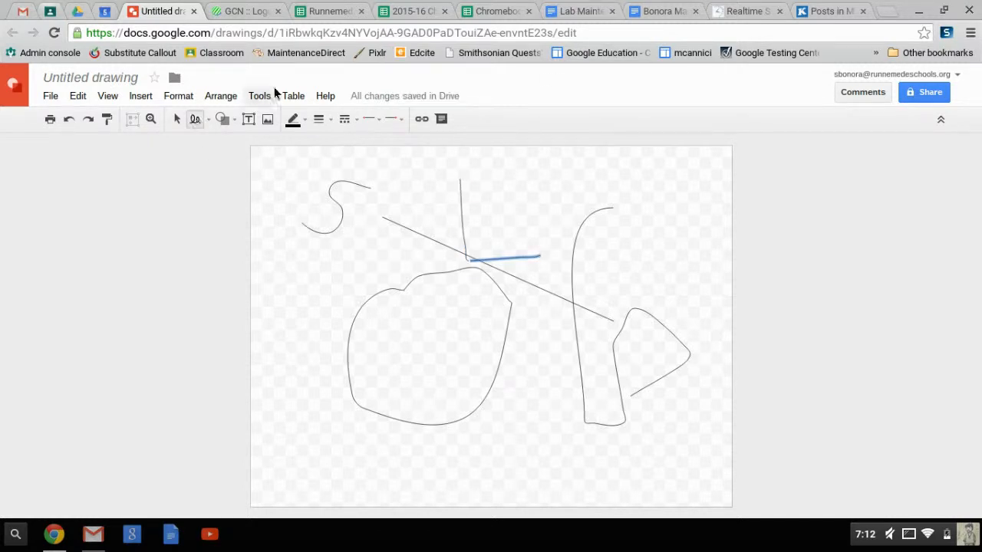
- Delete all the lines and scribbles from the canvas
{"action": "key", "text": "ctrl+a"}
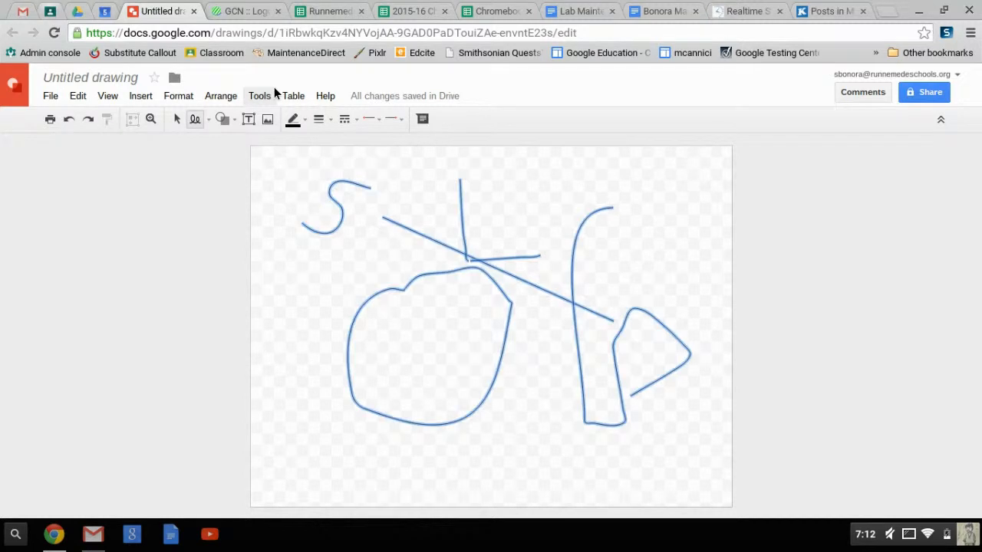
{"action": "key", "text": "Delete"}
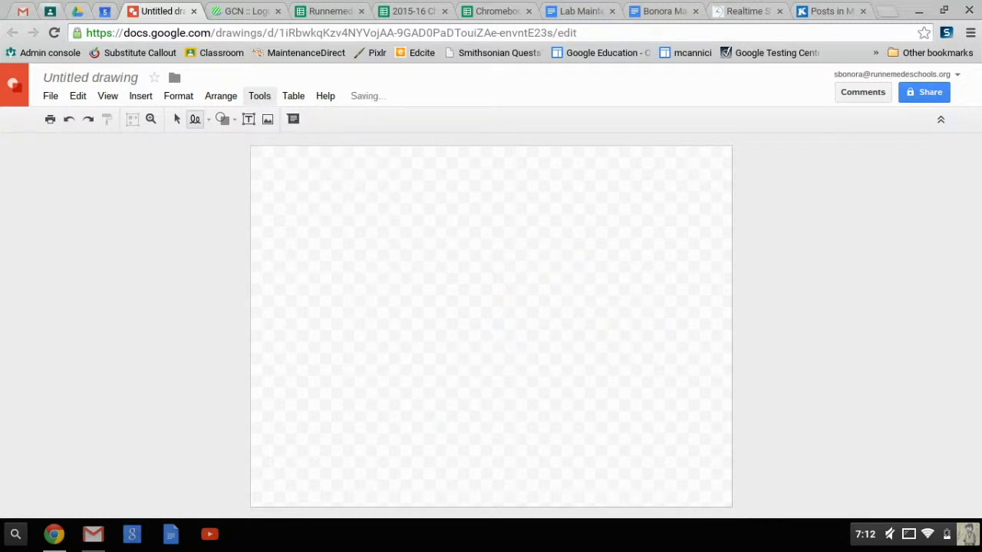
- Draw a small rounded rectangle in the upper middle of the canvas as the figure's head
{"action": "left_click", "coordinate": [231, 119]}
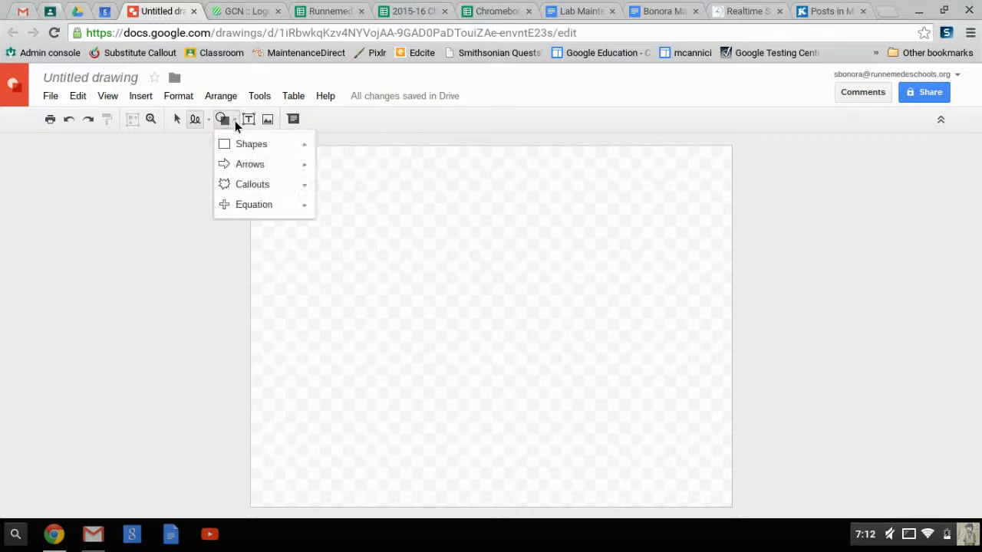
{"action": "mouse_move", "coordinate": [243, 144]}
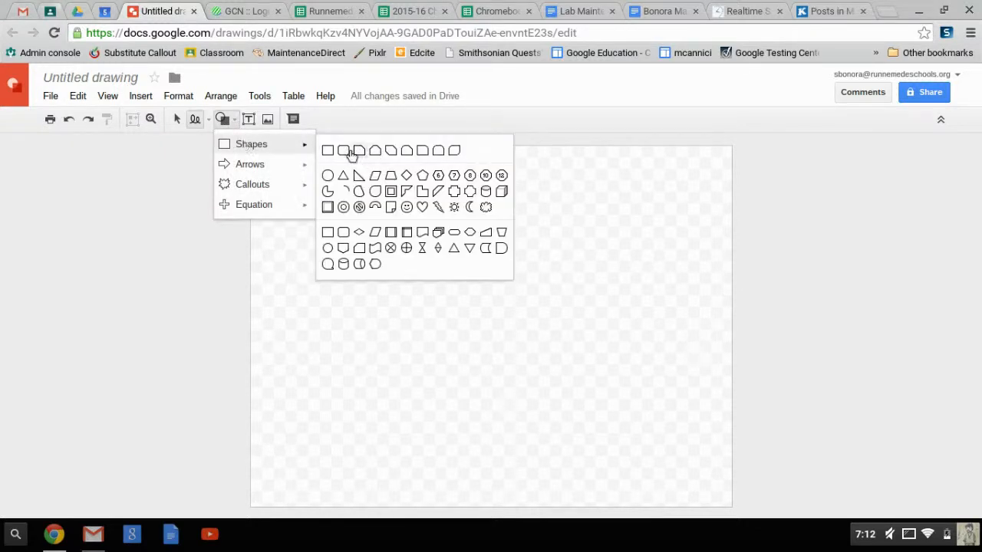
{"action": "left_click", "coordinate": [339, 151]}
{"action": "mouse_move", "coordinate": [422, 197]}
{"action": "left_mouse_down"}
{"action": "mouse_move", "coordinate": [511, 274]}
{"action": "mouse_move", "coordinate": [493, 276]}
{"action": "mouse_move", "coordinate": [494, 267]}
{"action": "left_mouse_up"}
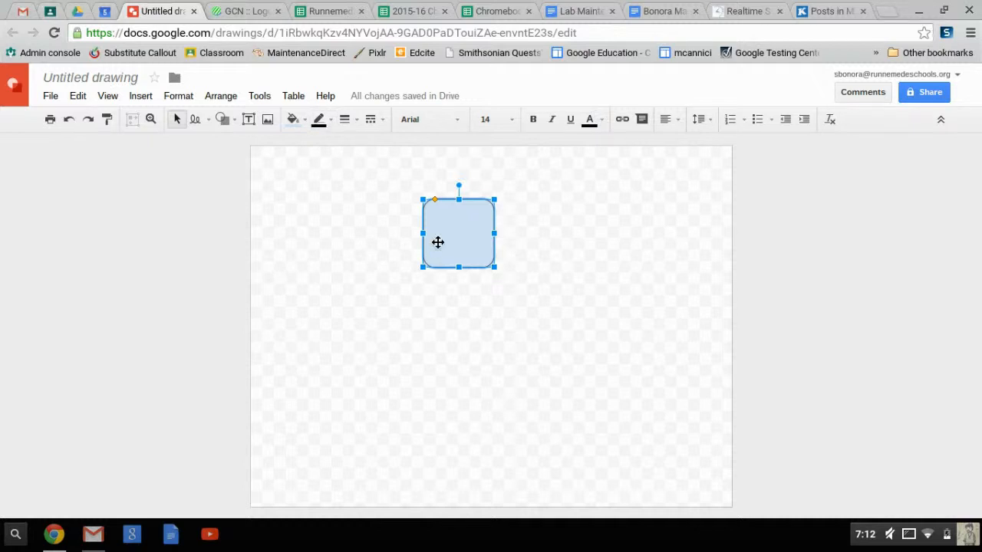
- Place an enlarged duplicate of the rounded rectangle below the head as the body and send it to the back
{"action": "key", "text": "ctrl+d"}
{"action": "left_click_drag", "start_coordinate": [470, 250], "coordinate": [487, 354]}
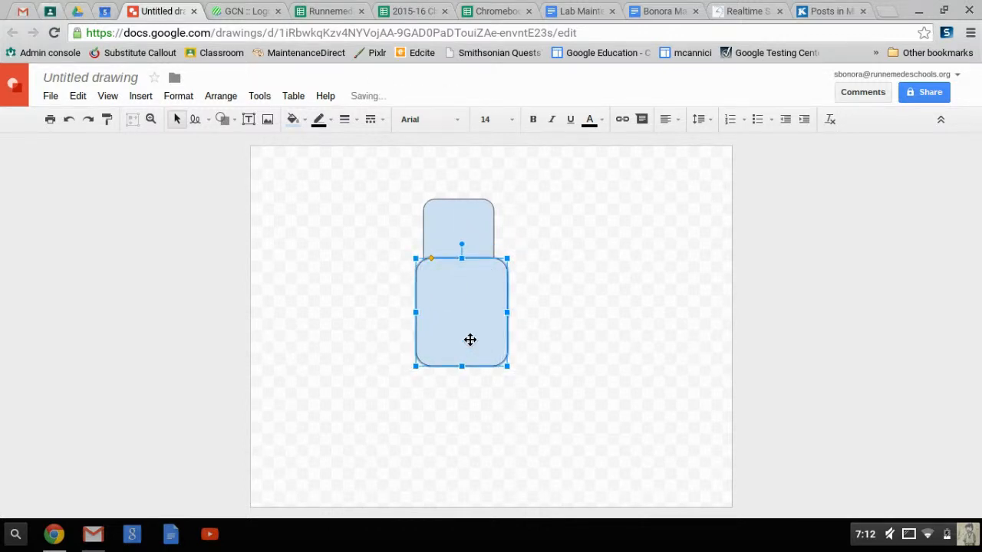
{"action": "right_click", "coordinate": [470, 339]}
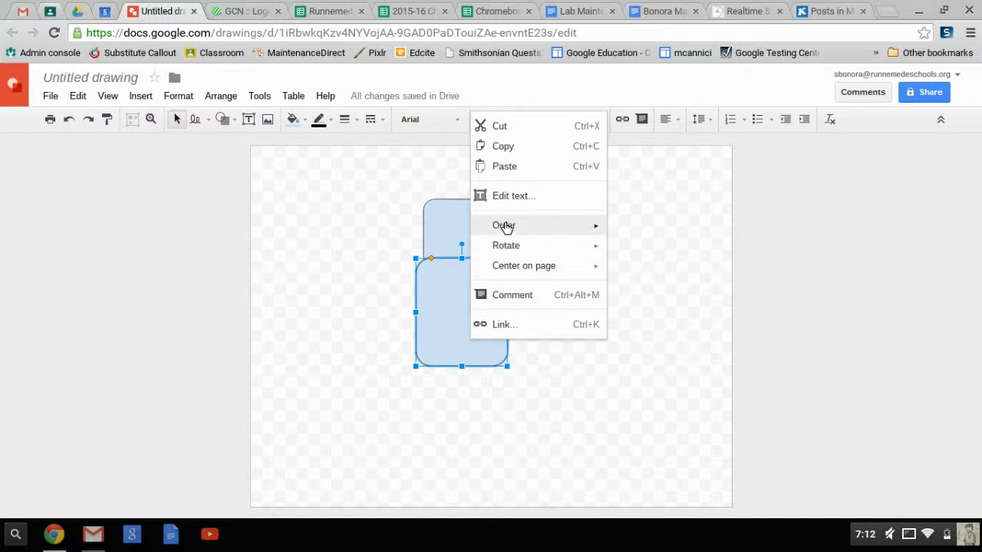
{"action": "mouse_move", "coordinate": [506, 227]}
{"action": "left_click", "coordinate": [674, 289]}
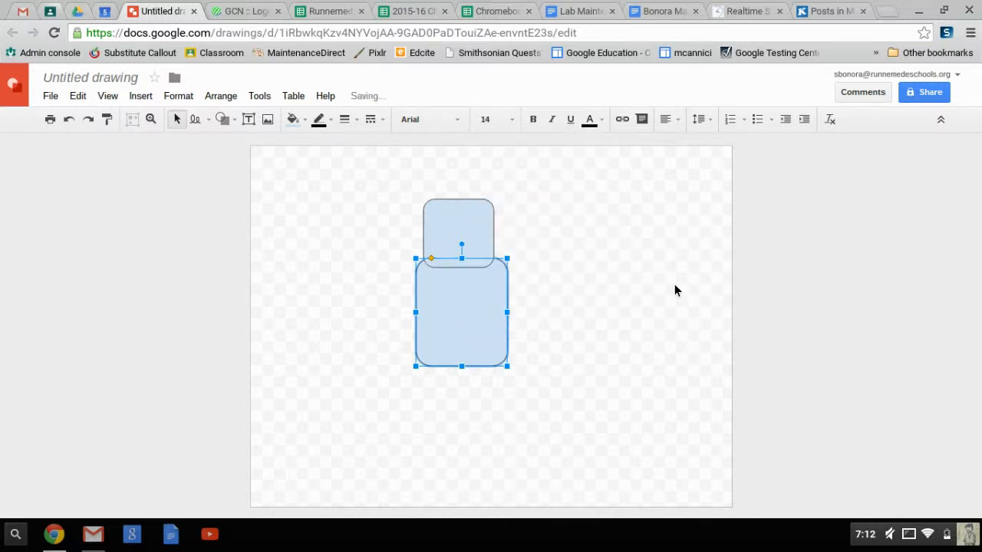
- Center the head over the body and move both shapes together to the middle of the canvas
{"action": "left_click", "coordinate": [457, 242]}
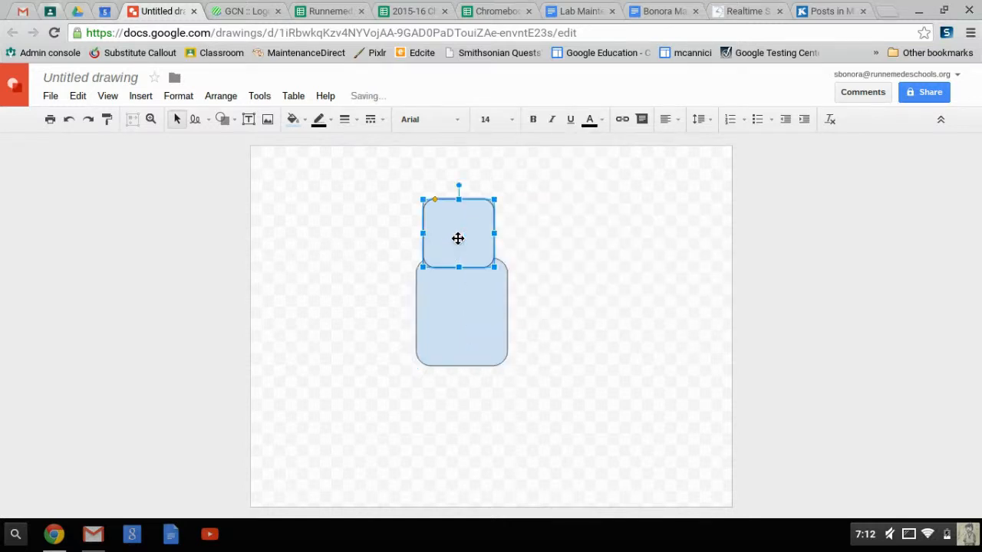
{"action": "mouse_move", "coordinate": [457, 243]}
{"action": "left_mouse_down"}
{"action": "mouse_move", "coordinate": [460, 228]}
{"action": "mouse_move", "coordinate": [469, 233]}
{"action": "left_mouse_up"}
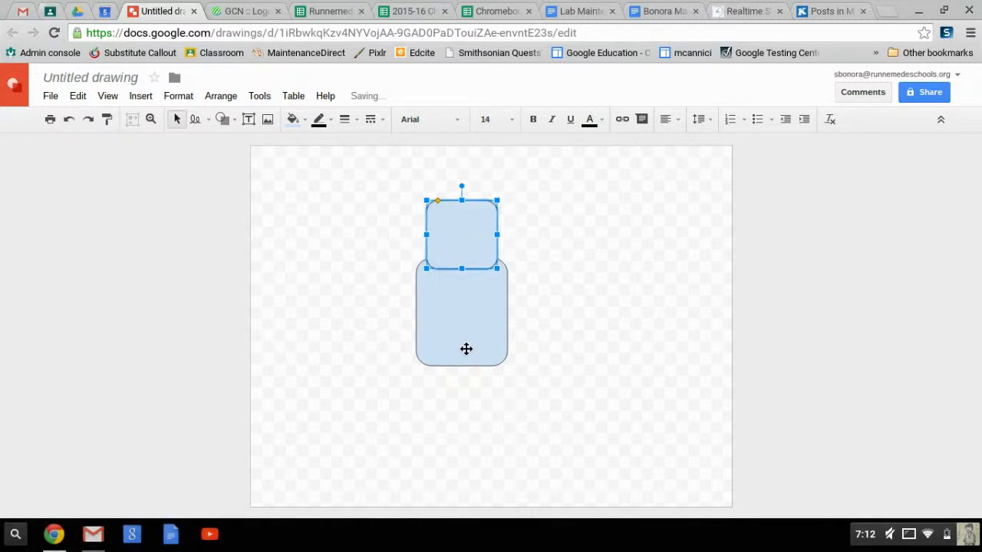
{"action": "left_click_drag", "start_coordinate": [545, 380], "coordinate": [363, 201]}
{"action": "left_click_drag", "start_coordinate": [467, 313], "coordinate": [498, 361]}
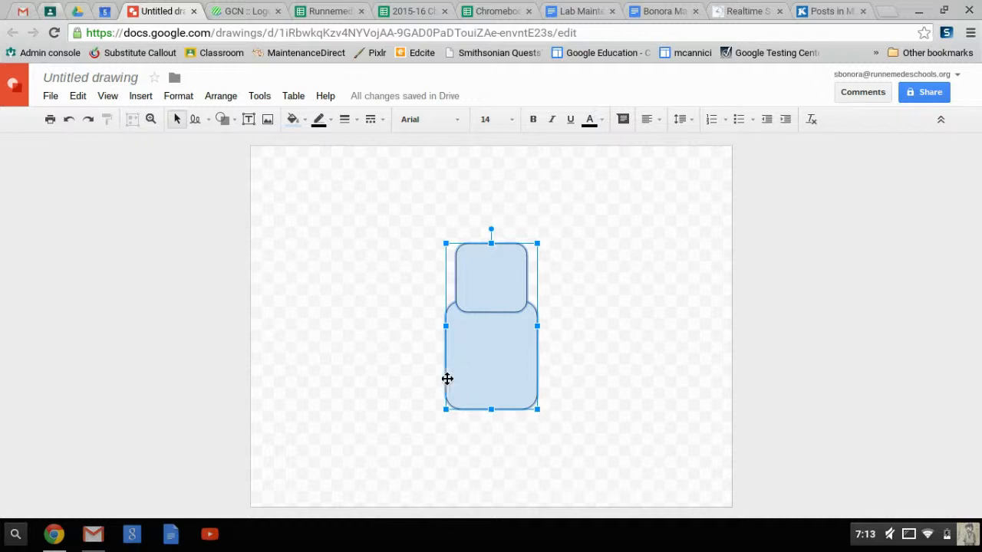
- Paste a copy of the head, reshape it into a narrow leg under the body, and duplicate it as the second leg
{"action": "key", "text": "ctrl+v"}
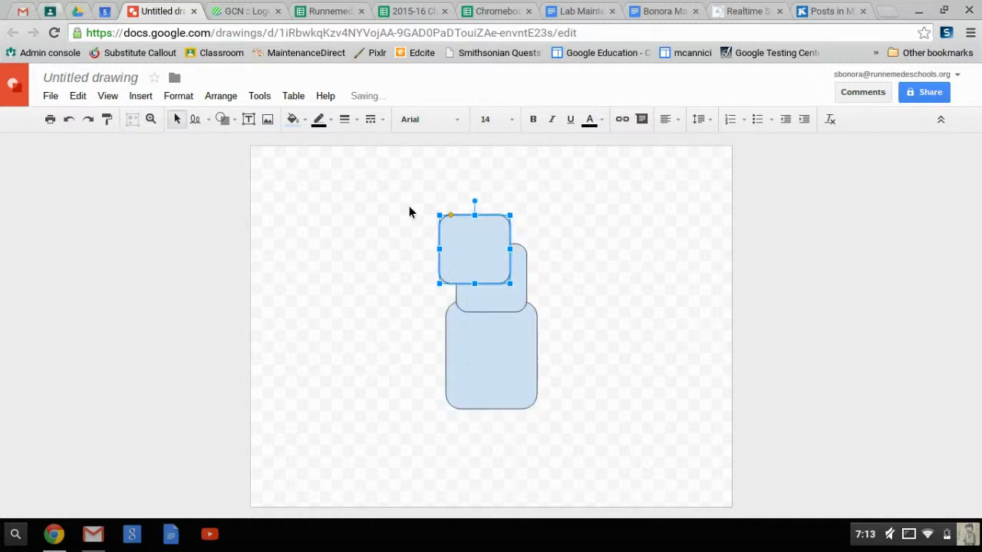
{"action": "left_click_drag", "start_coordinate": [510, 283], "coordinate": [521, 440]}
{"action": "key", "text": "ctrl+d"}
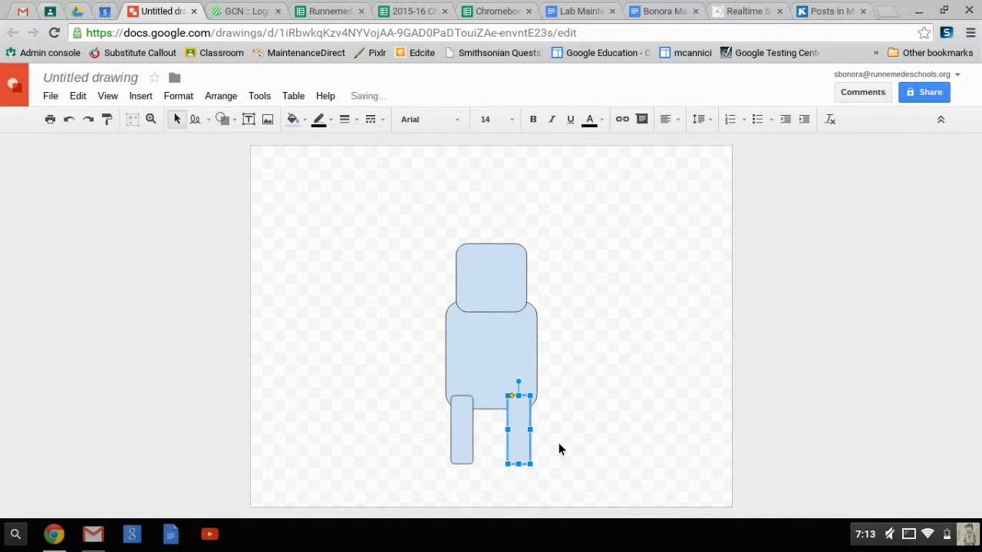
{"action": "left_click", "coordinate": [558, 449]}
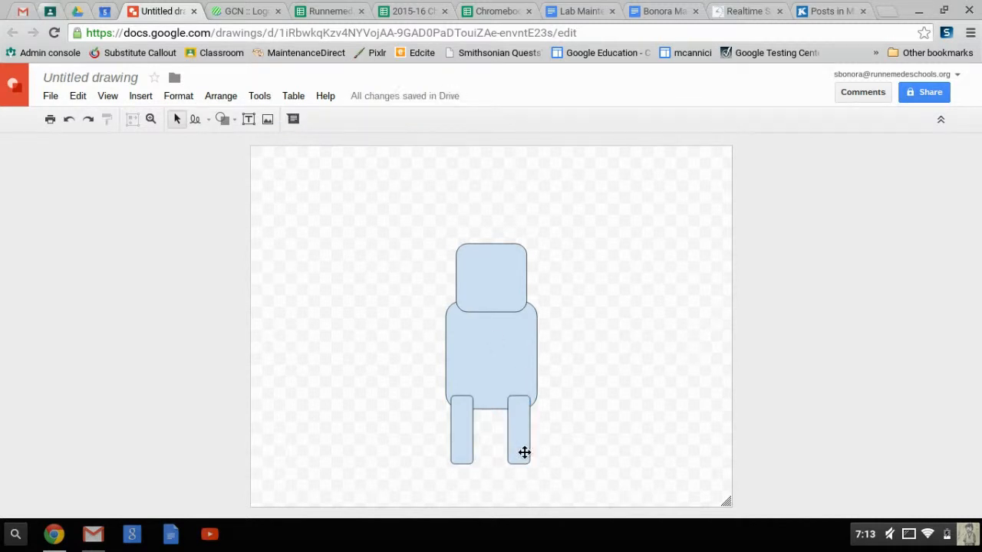
- Send the right and left legs to the back so they sit behind the body
{"action": "left_click", "coordinate": [521, 441]}
{"action": "right_click", "coordinate": [521, 443]}
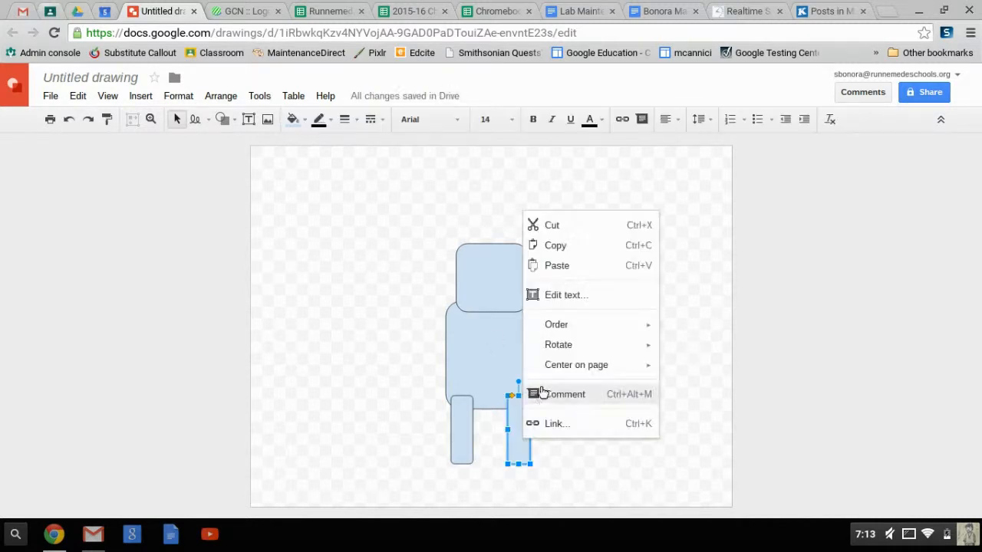
{"action": "left_click", "coordinate": [573, 324]}
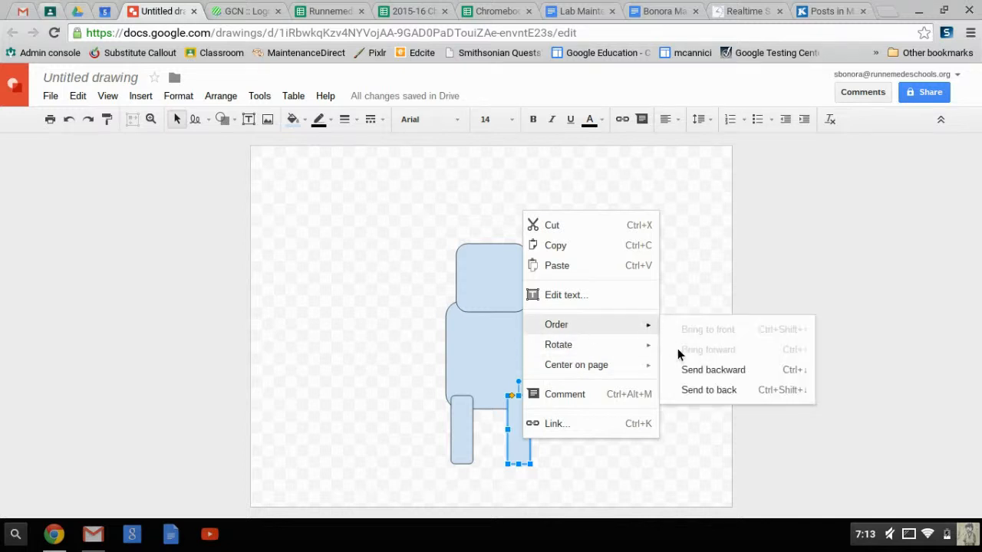
{"action": "left_click", "coordinate": [706, 391]}
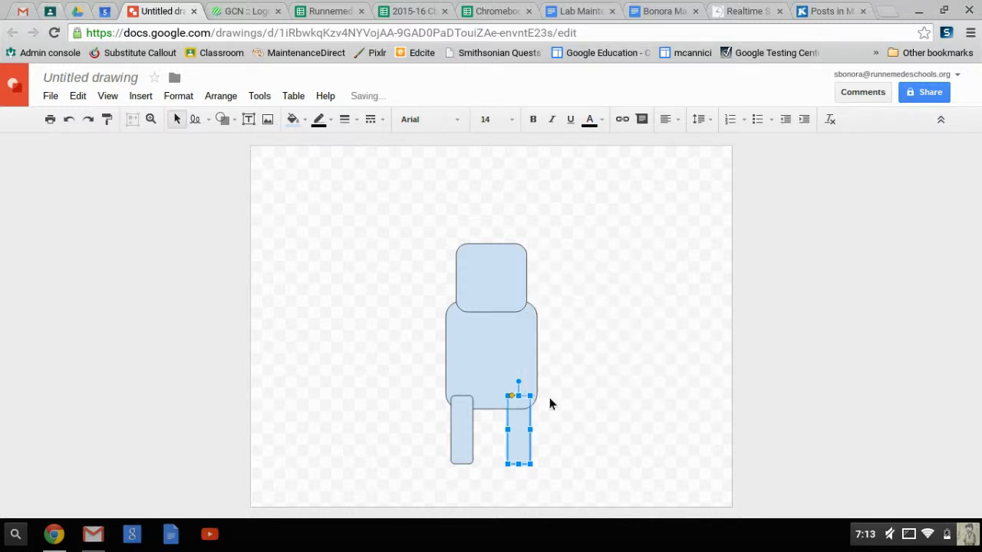
{"action": "left_click", "coordinate": [460, 433]}
{"action": "right_click", "coordinate": [461, 434]}
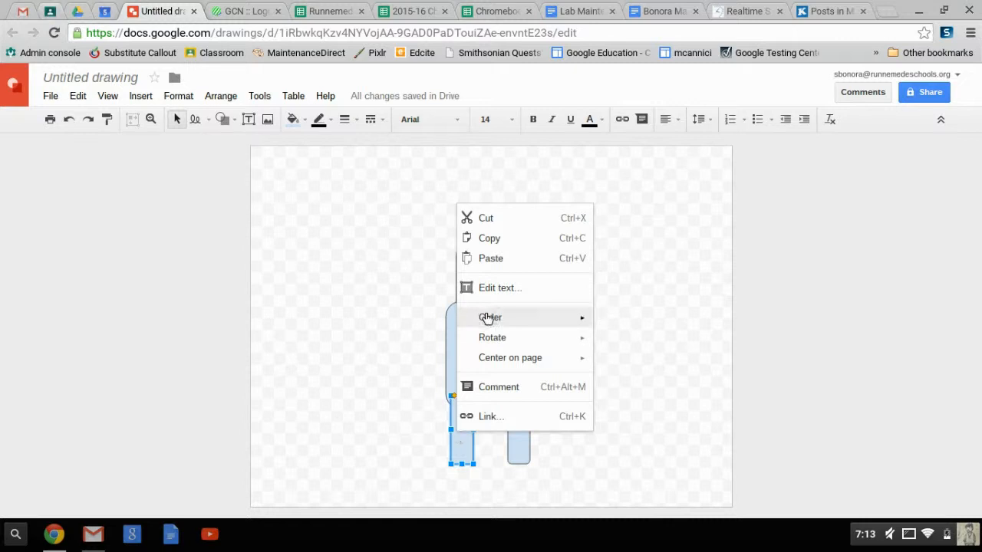
{"action": "mouse_move", "coordinate": [487, 318]}
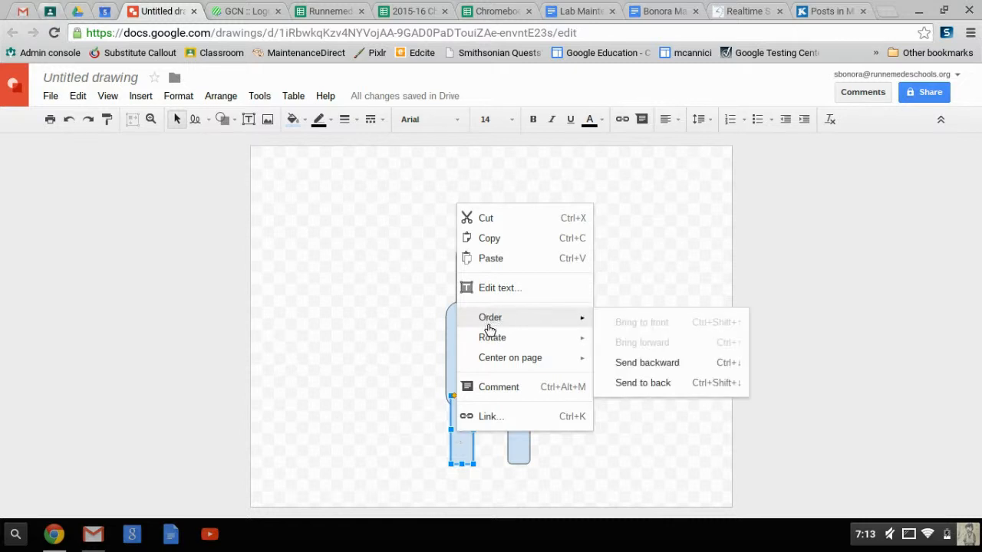
{"action": "left_click", "coordinate": [638, 387]}
{"action": "left_click", "coordinate": [430, 390]}
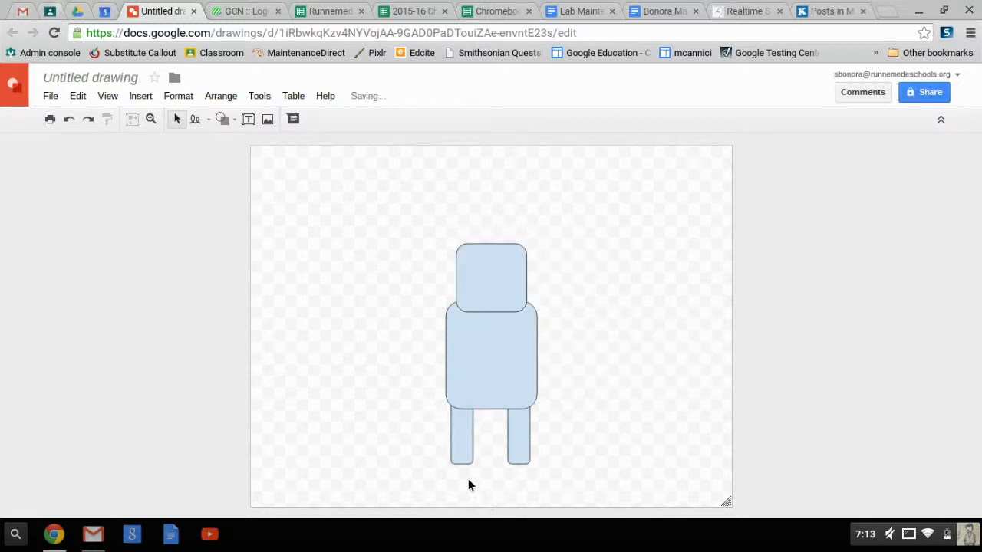
- Paste a copy of the left leg and place it in the empty area left of the body
{"action": "left_click", "coordinate": [459, 448]}
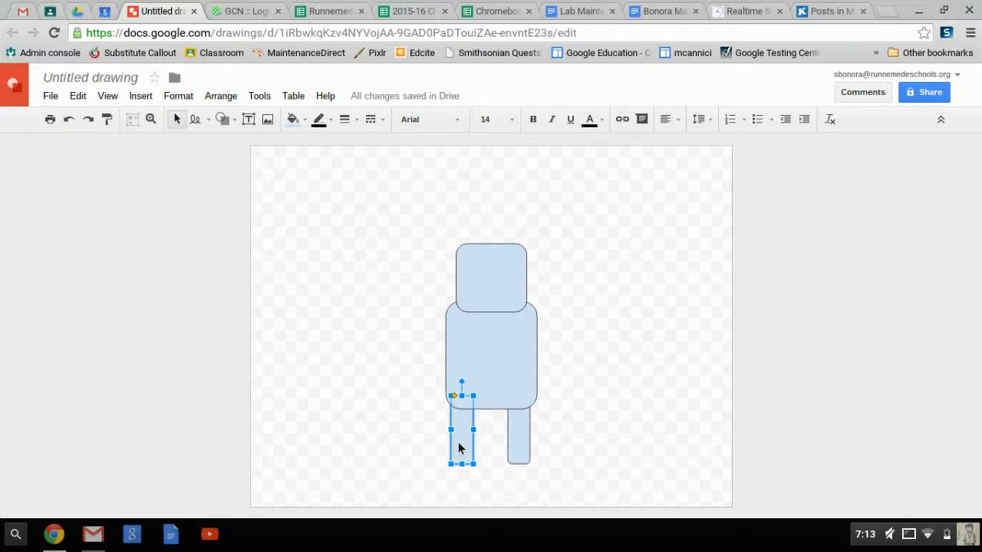
{"action": "left_click", "coordinate": [313, 364]}
{"action": "key", "text": "ctrl+v"}
{"action": "left_click_drag", "start_coordinate": [472, 424], "coordinate": [346, 332]}
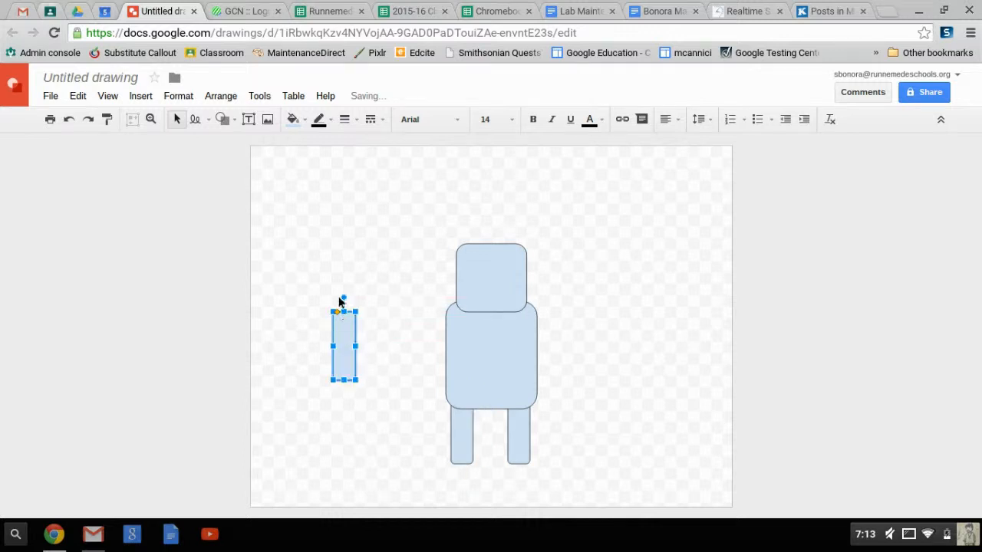
- Rotate the copied bar to horizontal and stretch it across the upper body past both sides as arms
{"action": "left_click_drag", "start_coordinate": [344, 297], "coordinate": [506, 342]}
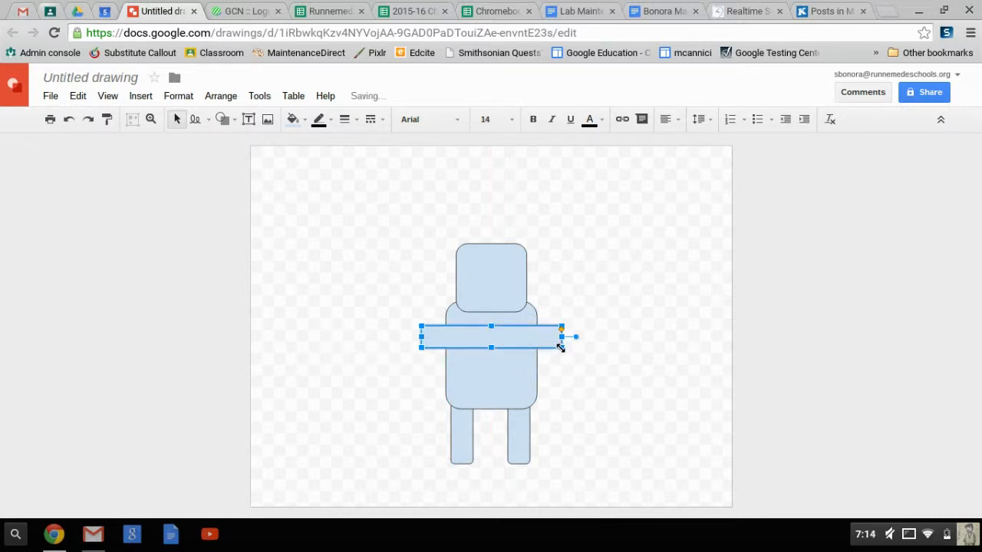
{"action": "left_click_drag", "start_coordinate": [562, 347], "coordinate": [587, 350]}
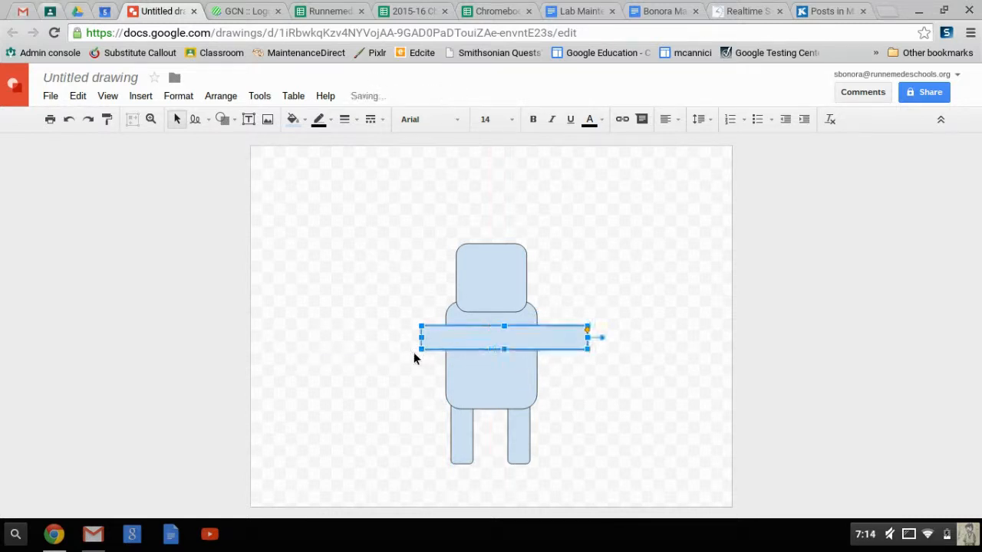
{"action": "left_click_drag", "start_coordinate": [419, 348], "coordinate": [390, 347]}
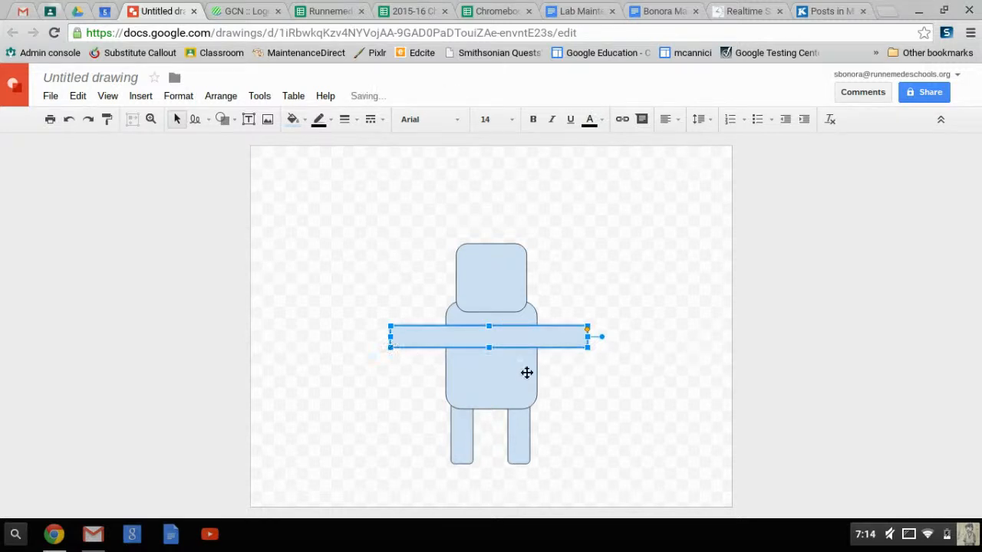
- Send the horizontal arm bar to the back so it sits behind the body
{"action": "left_click", "coordinate": [512, 376]}
{"action": "left_click", "coordinate": [457, 339]}
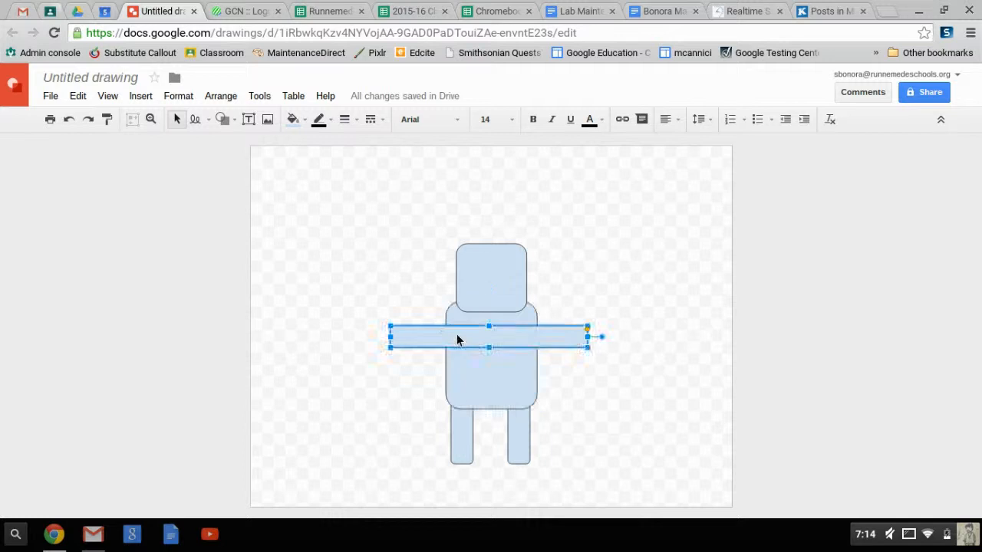
{"action": "right_click", "coordinate": [457, 340]}
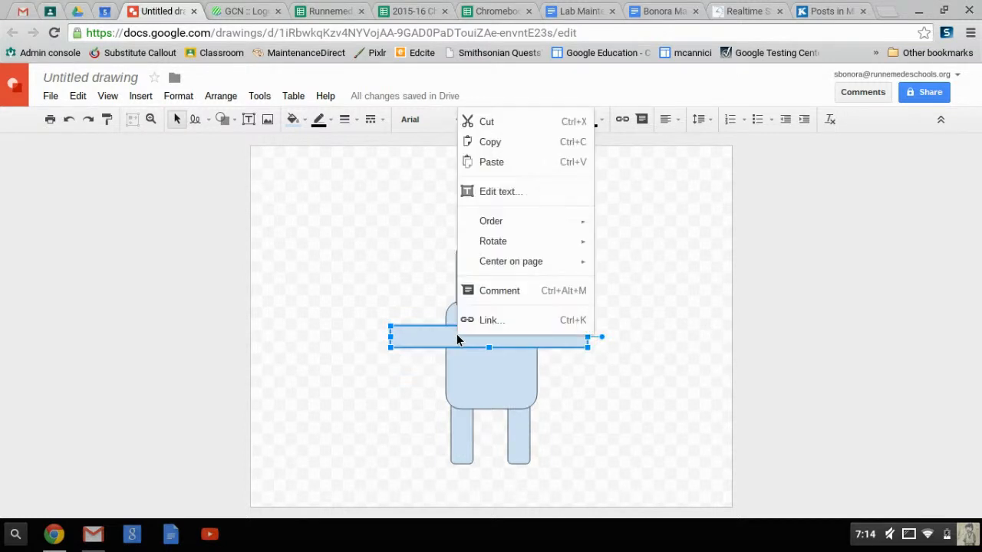
{"action": "mouse_move", "coordinate": [495, 223]}
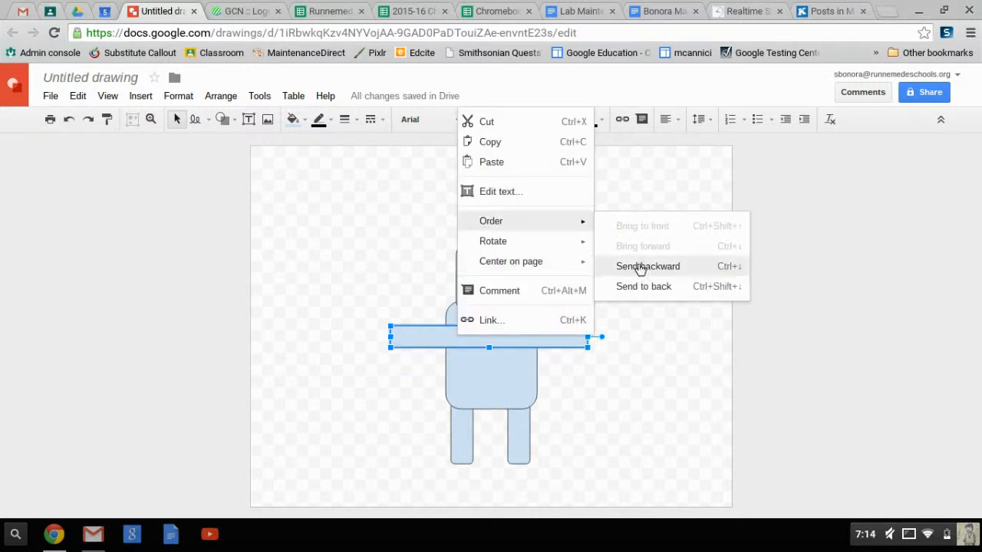
{"action": "left_click", "coordinate": [641, 286]}
{"action": "left_click", "coordinate": [606, 285]}
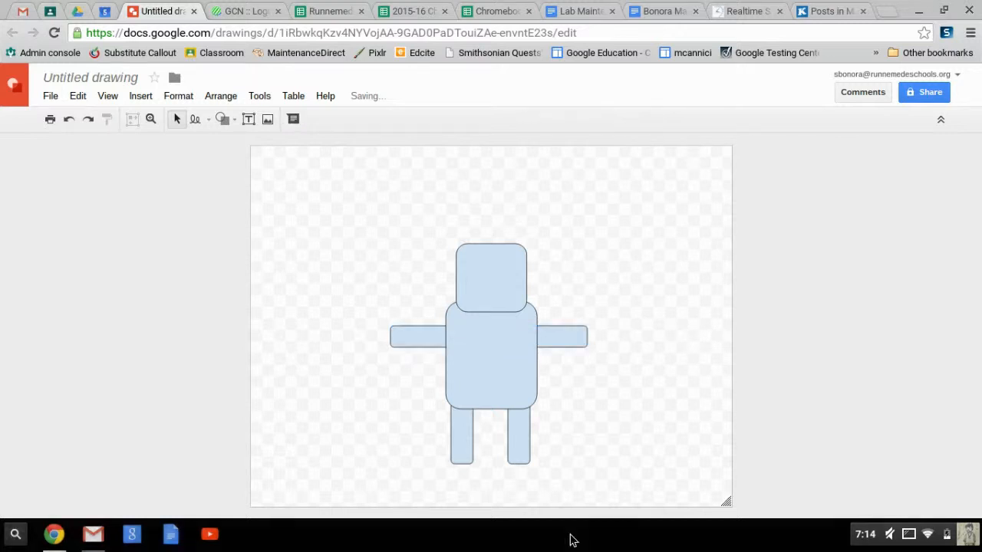
- Draw a smiley face shape inside the figure's head, filling about two thirds of its width
{"action": "left_click", "coordinate": [223, 120]}
{"action": "mouse_move", "coordinate": [251, 144]}
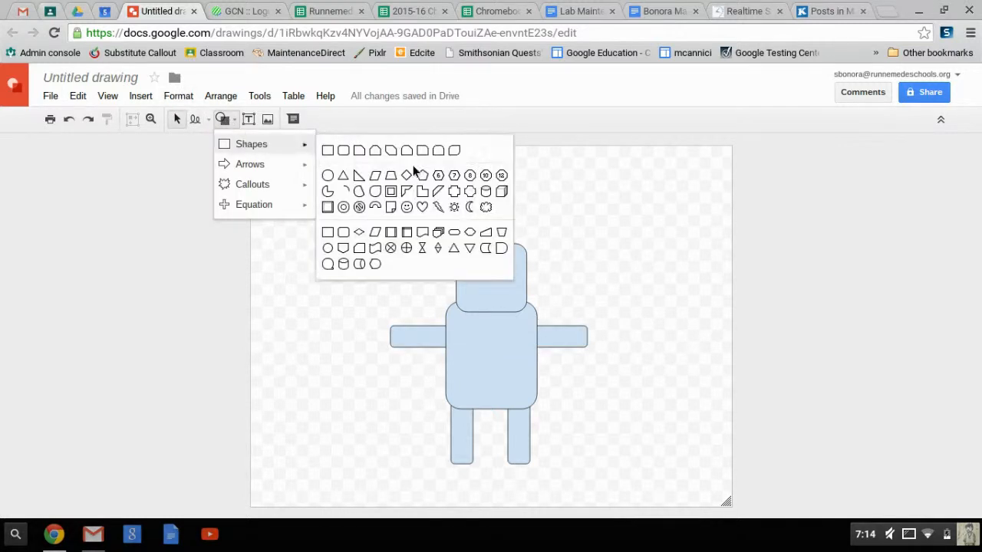
{"action": "left_click", "coordinate": [408, 202]}
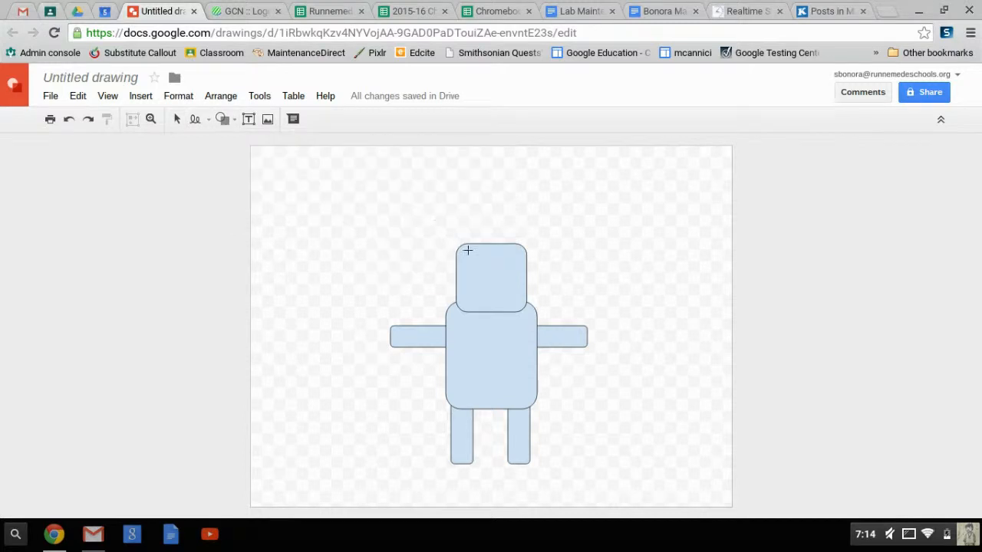
{"action": "left_click_drag", "start_coordinate": [479, 259], "coordinate": [514, 299]}
{"action": "left_click", "coordinate": [331, 222]}
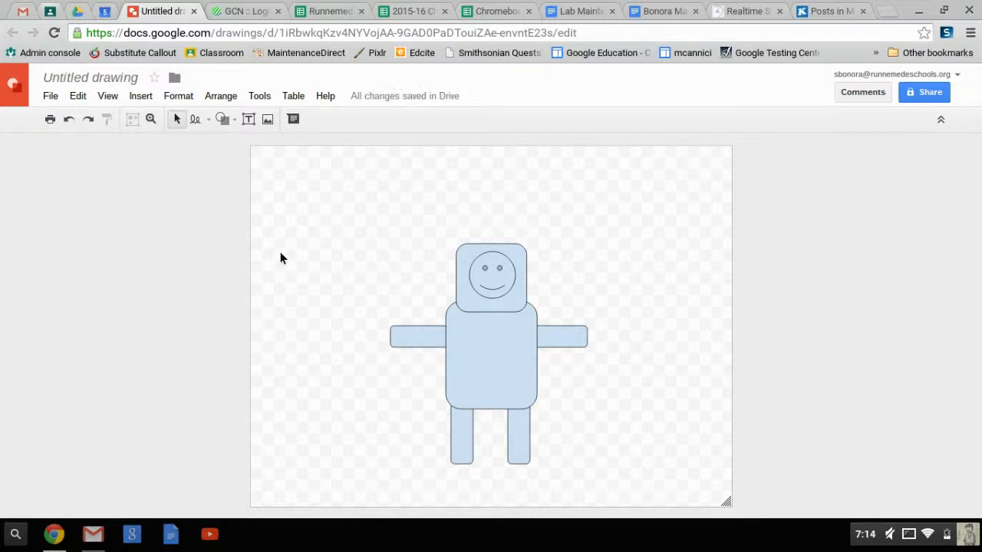
- Fill the figure's body with bright yellow
{"action": "left_click", "coordinate": [465, 342]}
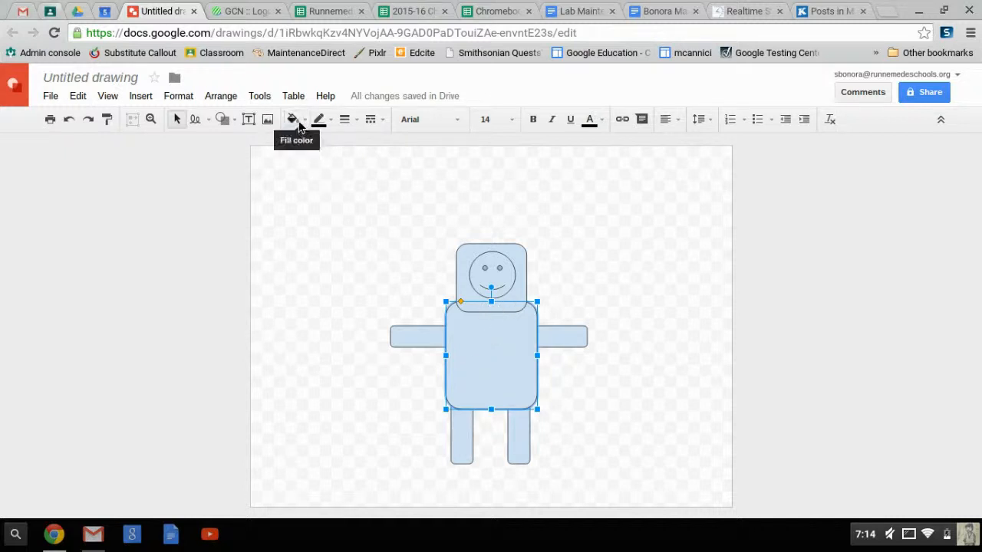
{"action": "left_click", "coordinate": [293, 119]}
{"action": "left_click", "coordinate": [341, 184]}
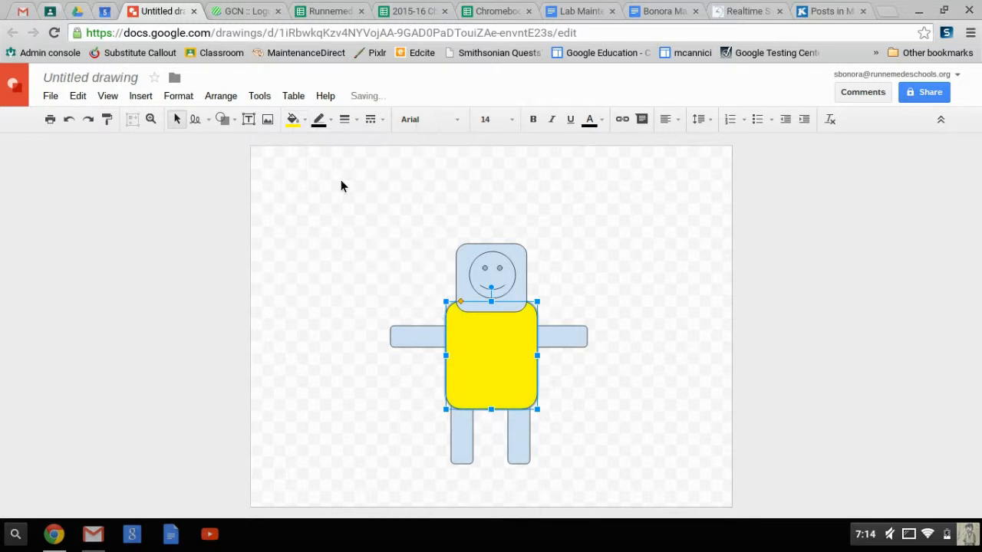
{"action": "left_click", "coordinate": [323, 241]}
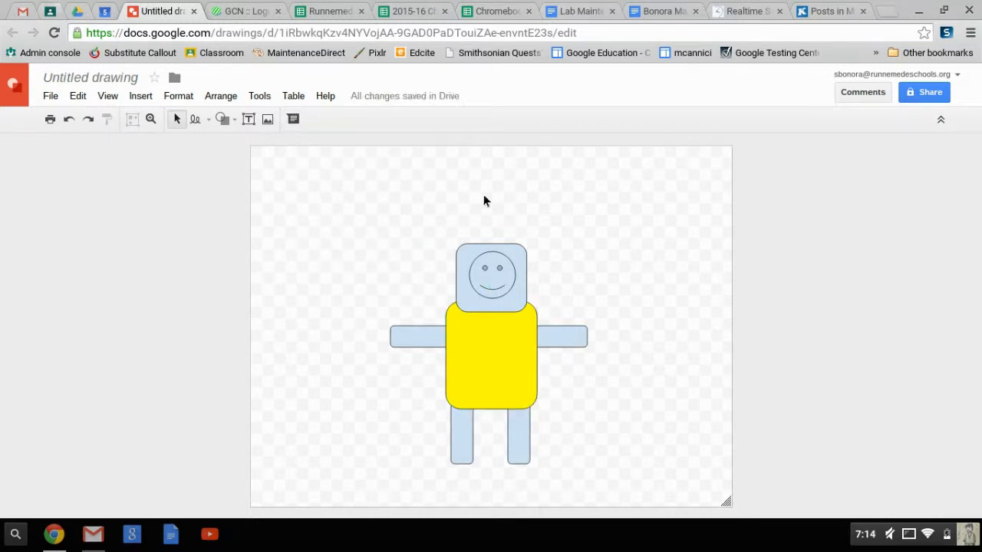
{"action": "left_click", "coordinate": [398, 335]}
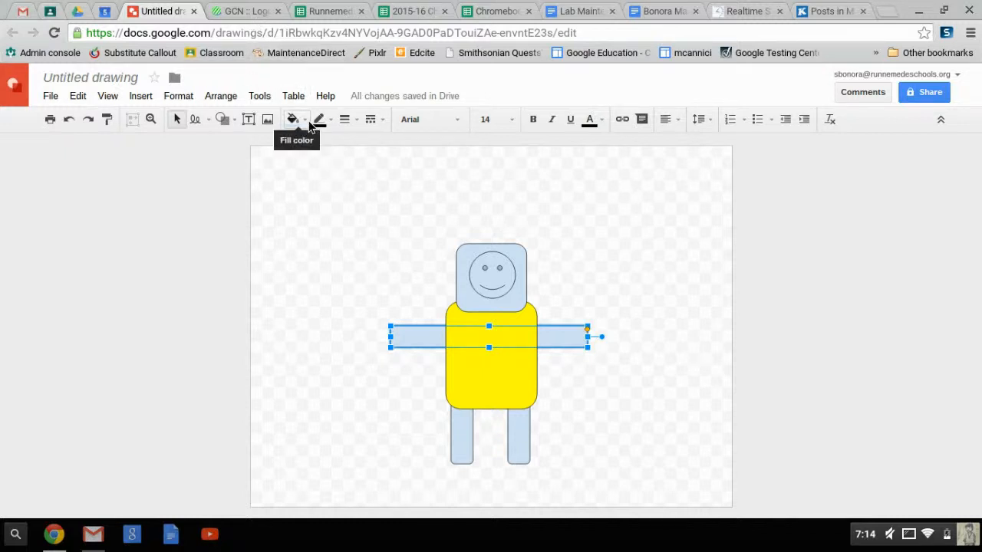
{"action": "left_click", "coordinate": [304, 122]}
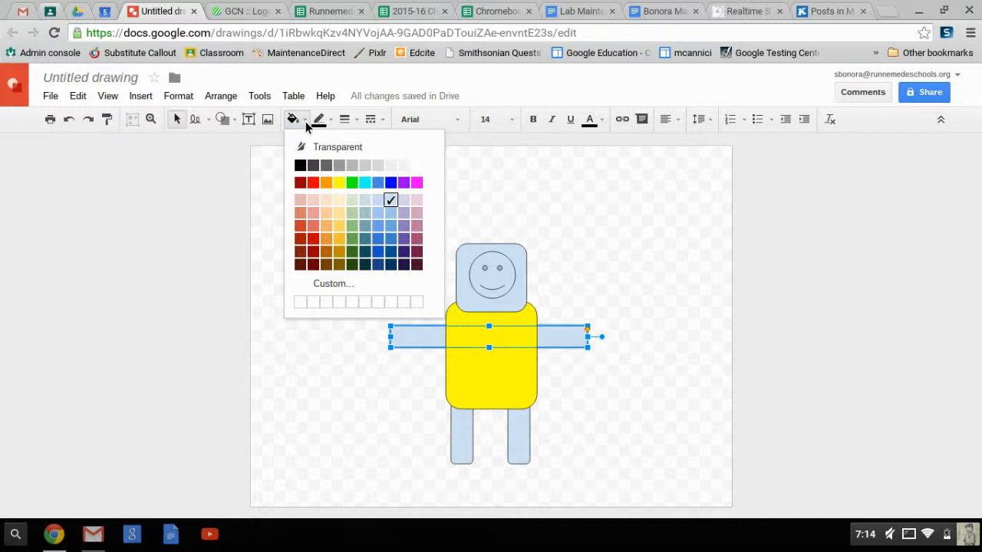
{"action": "left_click", "coordinate": [276, 181]}
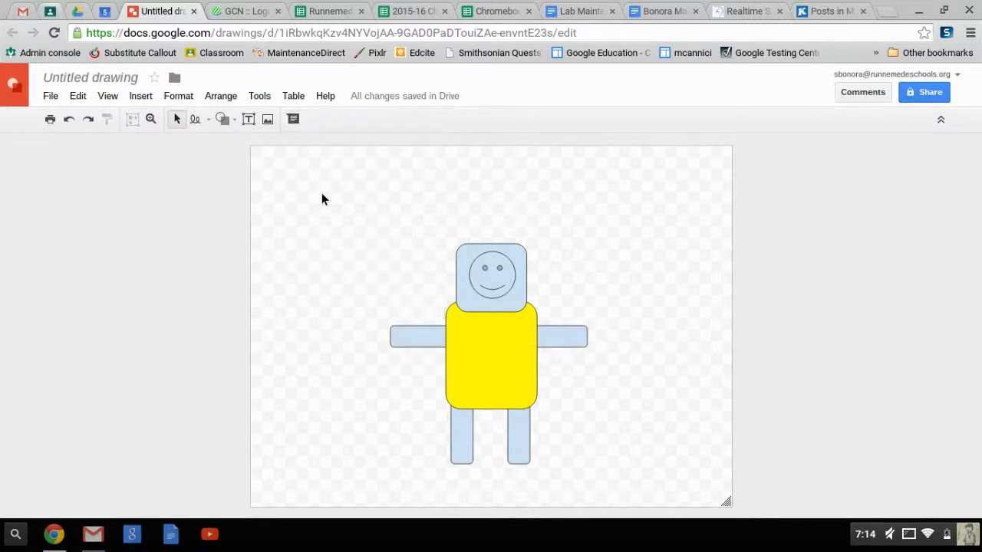
- Set the outline colour of the arm bar to red
{"action": "left_click", "coordinate": [544, 336]}
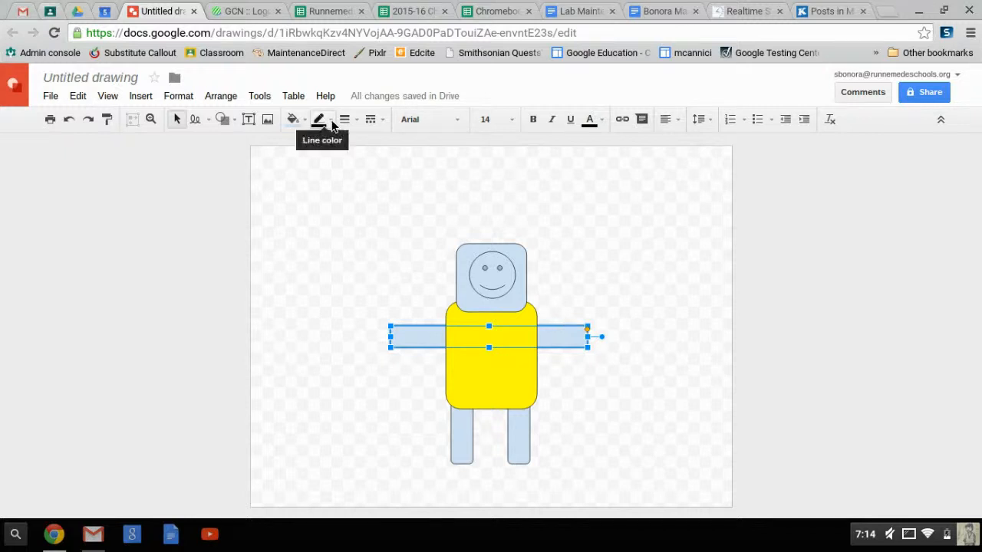
{"action": "left_click", "coordinate": [332, 121]}
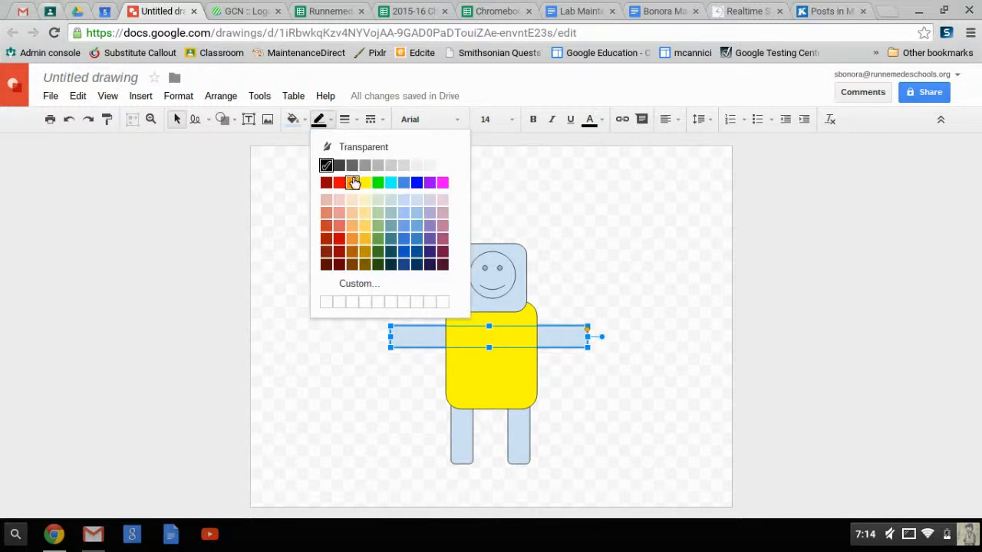
{"action": "left_click", "coordinate": [339, 182]}
{"action": "left_click", "coordinate": [351, 274]}
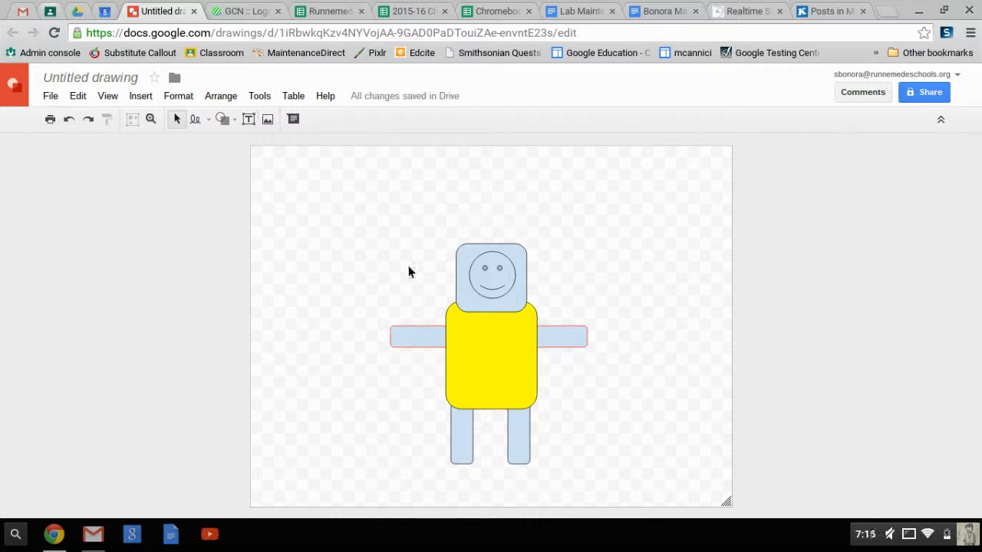
{"action": "left_click", "coordinate": [471, 436]}
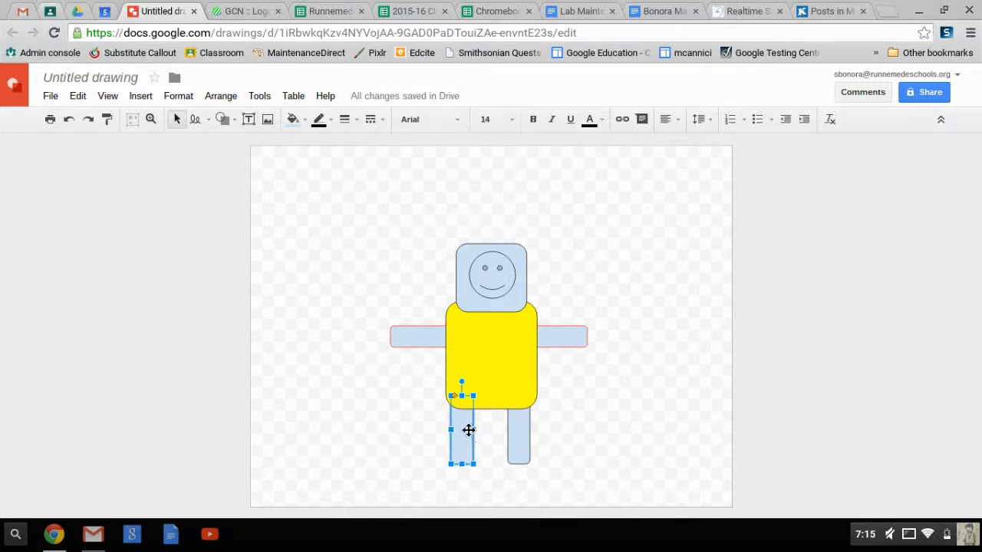
{"action": "left_click", "coordinate": [293, 120]}
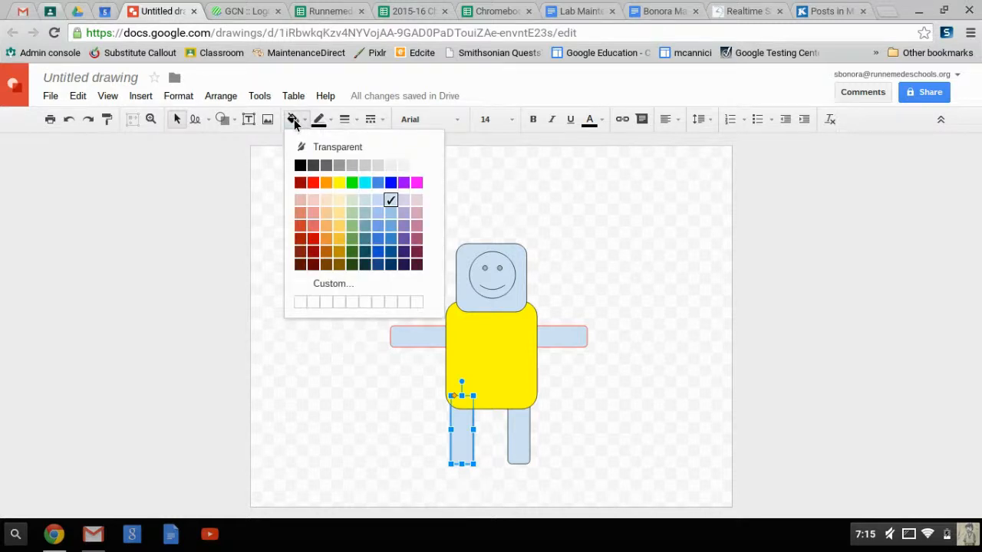
{"action": "left_click", "coordinate": [321, 120]}
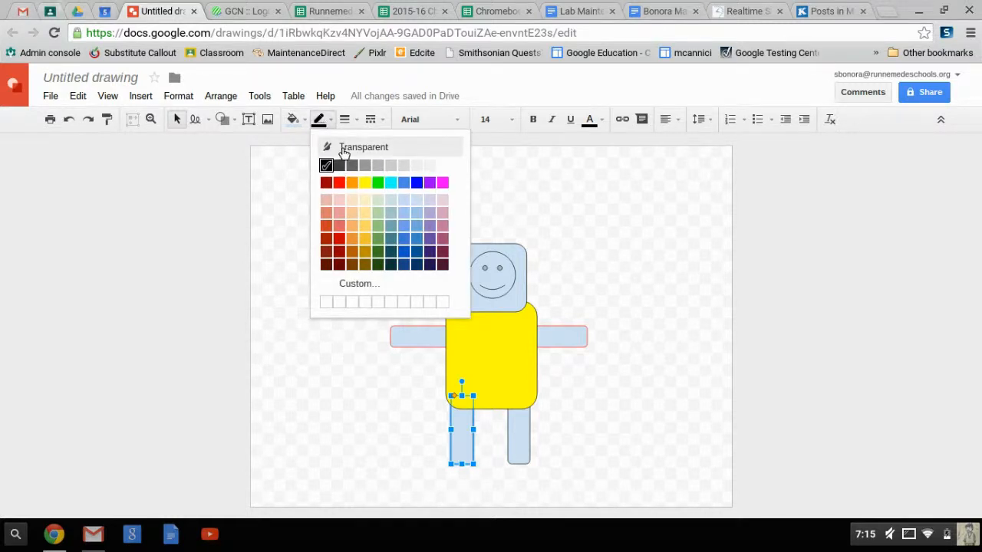
{"action": "left_click", "coordinate": [269, 262]}
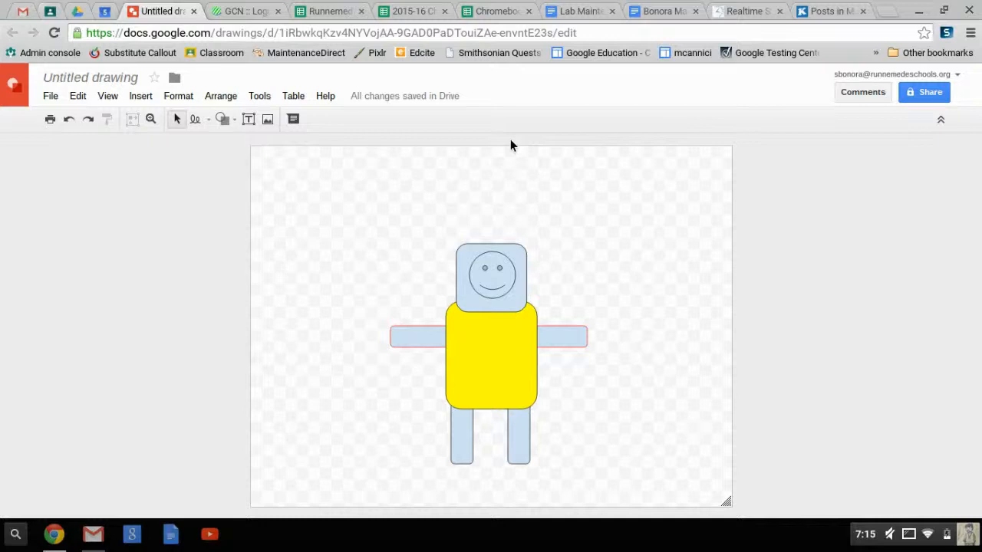
{"action": "left_click", "coordinate": [914, 534]}
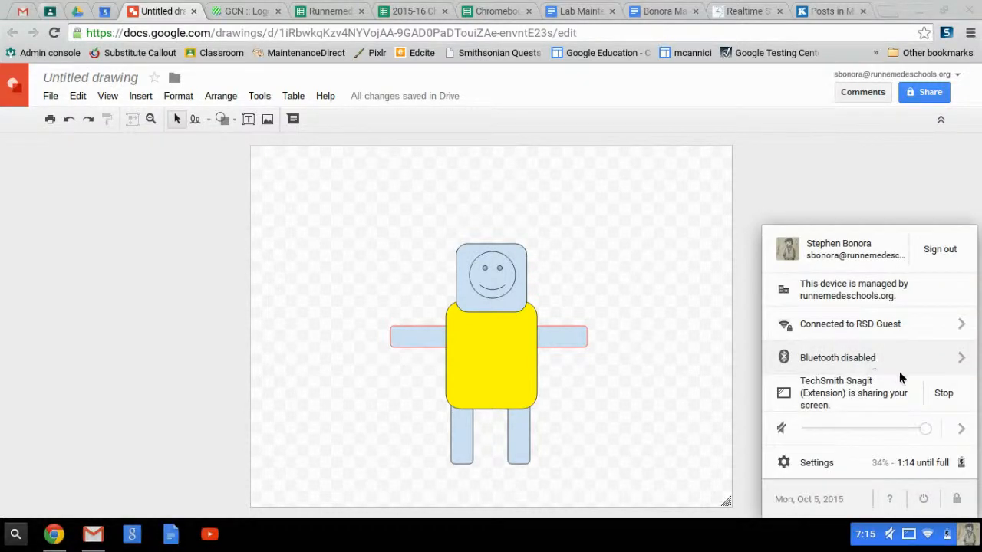